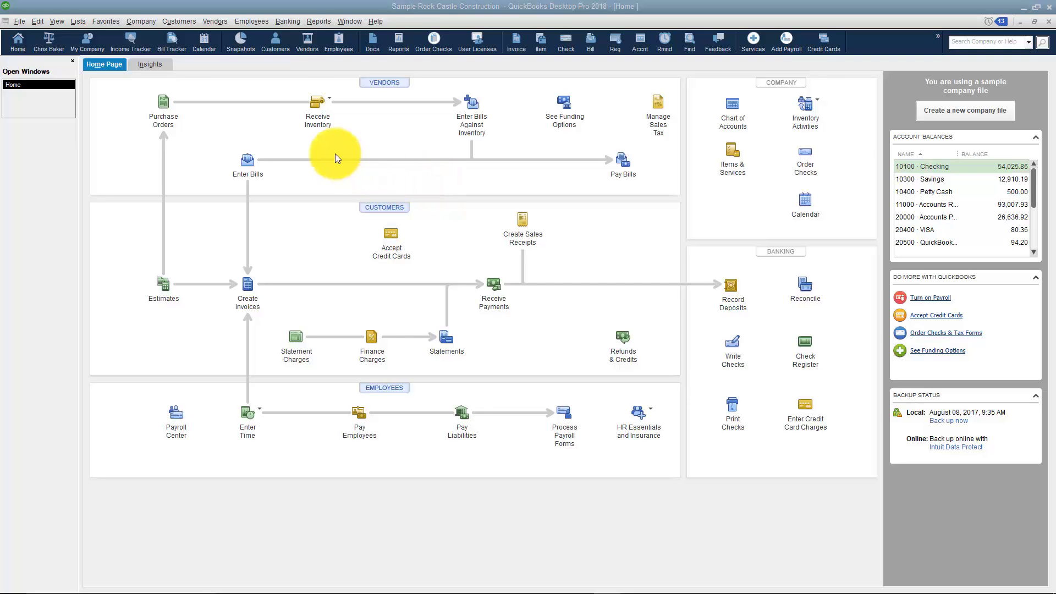
Open the Payroll Item List from the Employees menu's Manage Payroll Items.
click(248, 25)
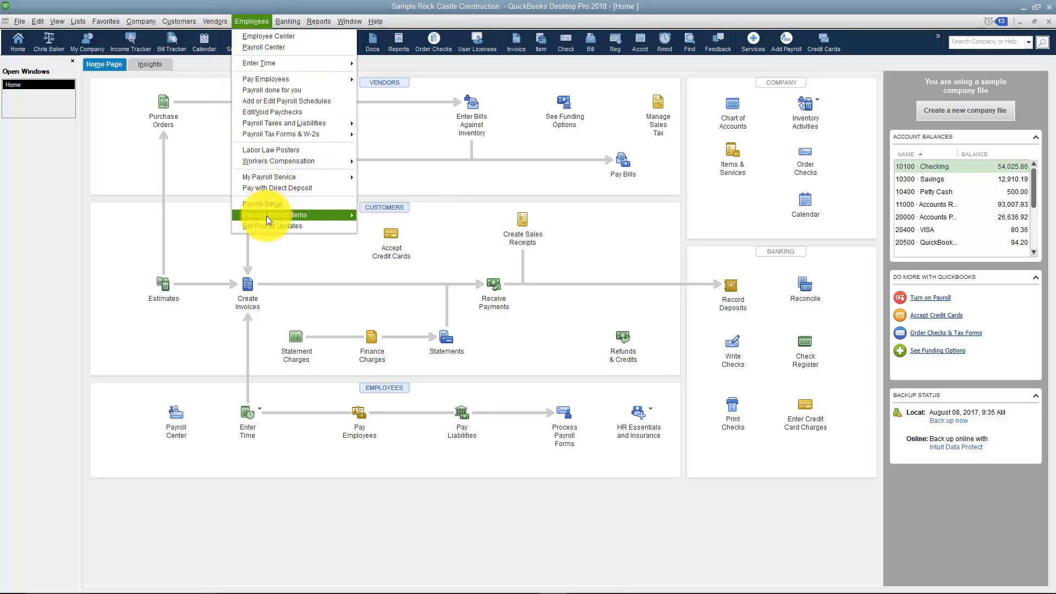
mouse_move(266, 216)
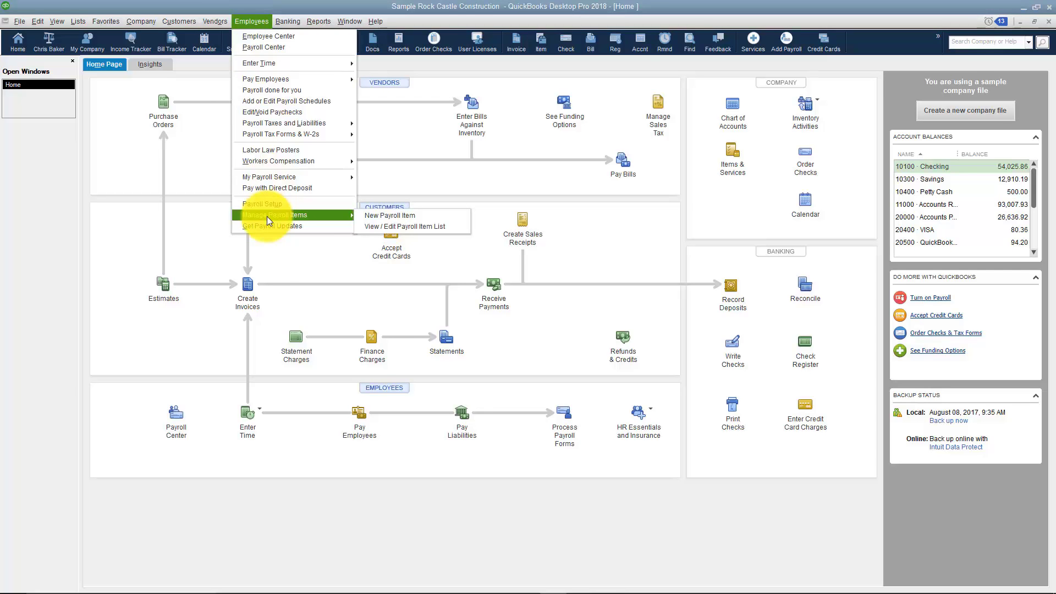
click(452, 226)
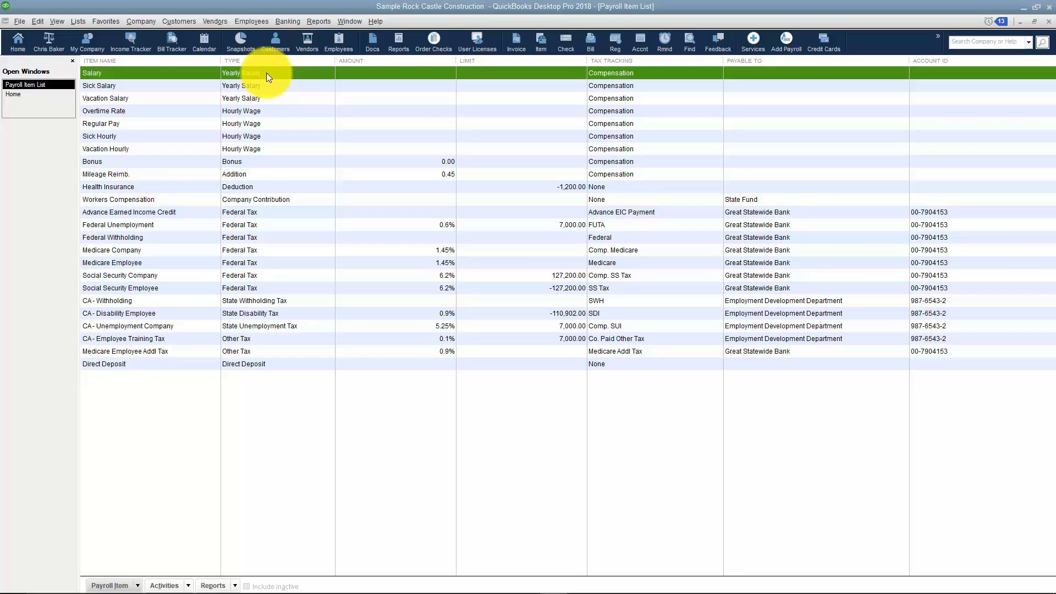
Review the Overtime Rate, Regular Pay, Bonus, Mileage Reimb. and Health Insurance items.
click(244, 113)
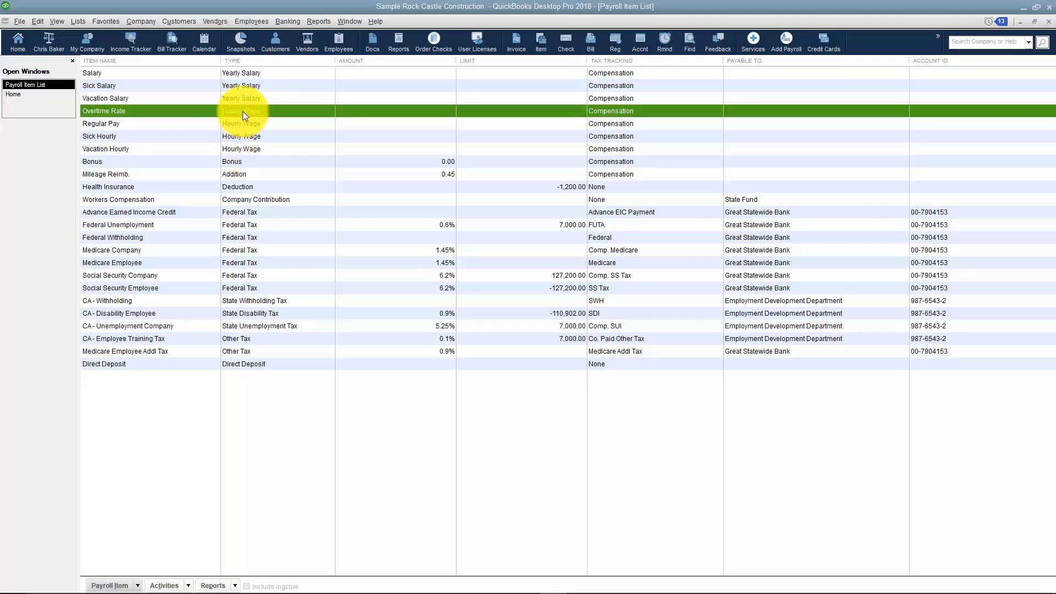
click(246, 126)
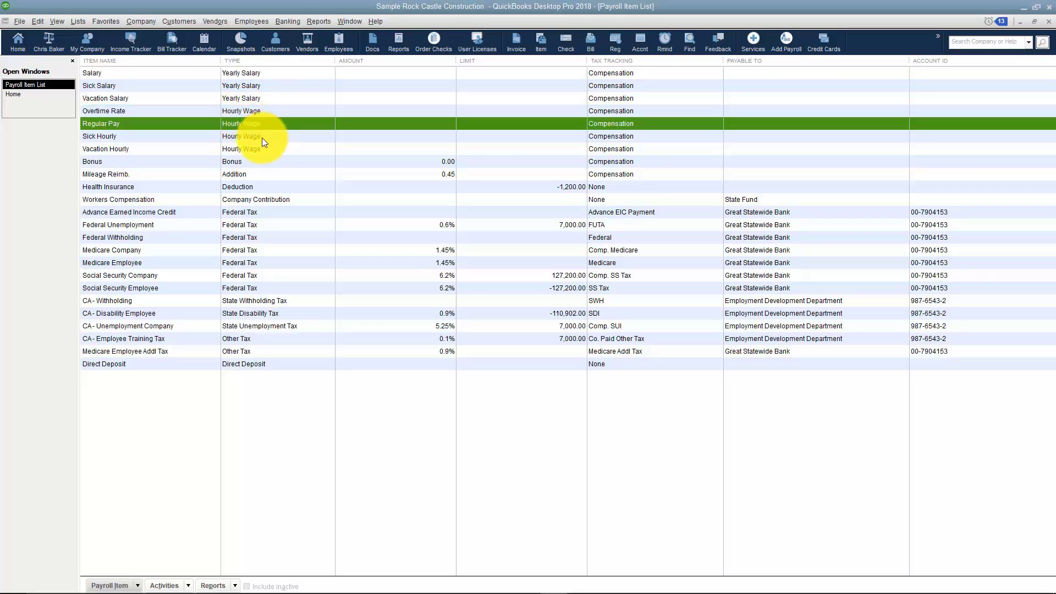
click(244, 163)
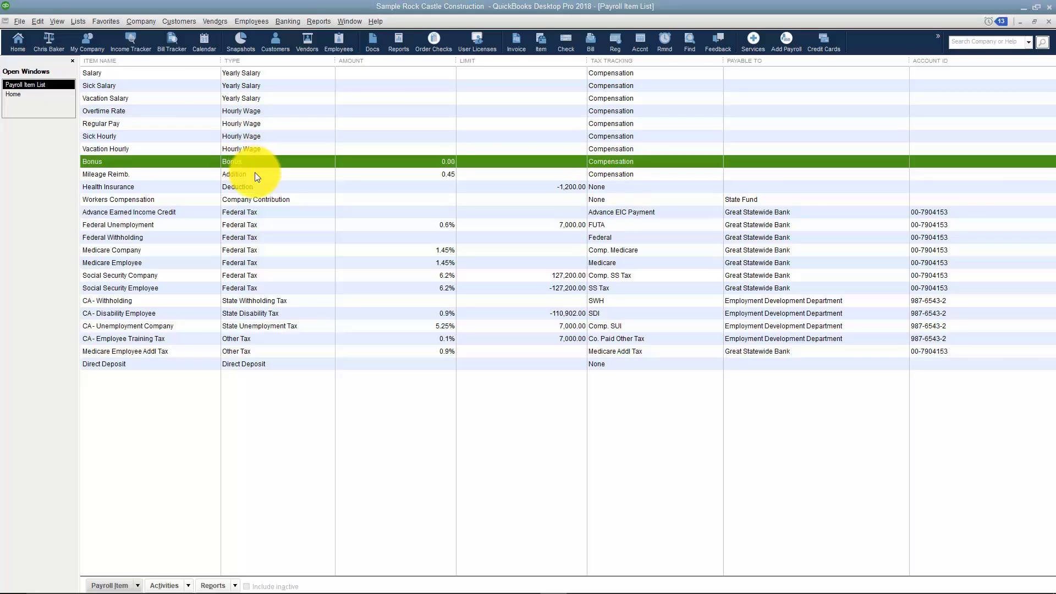
click(257, 177)
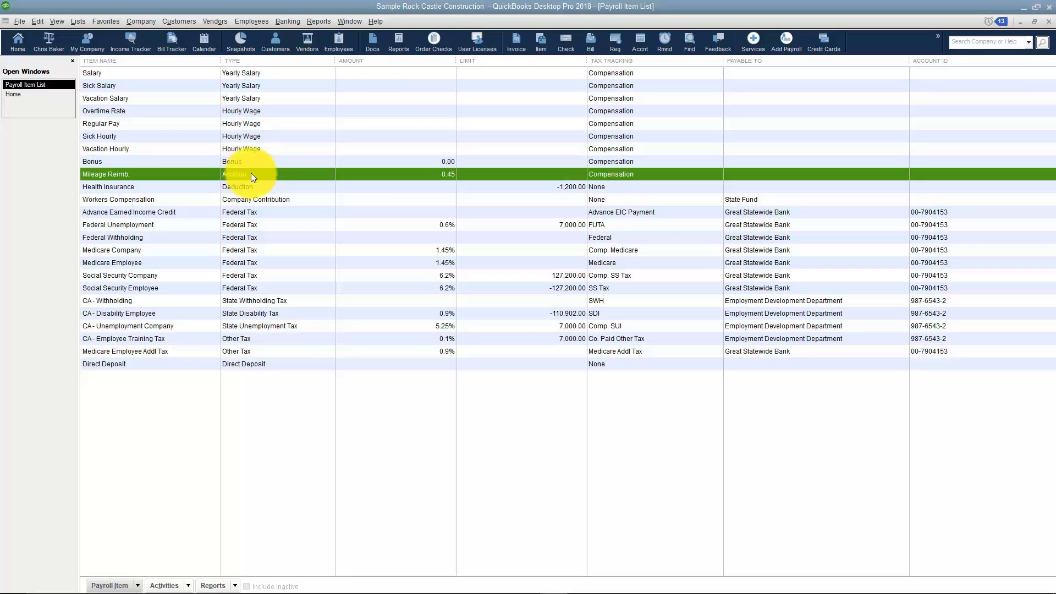
click(266, 188)
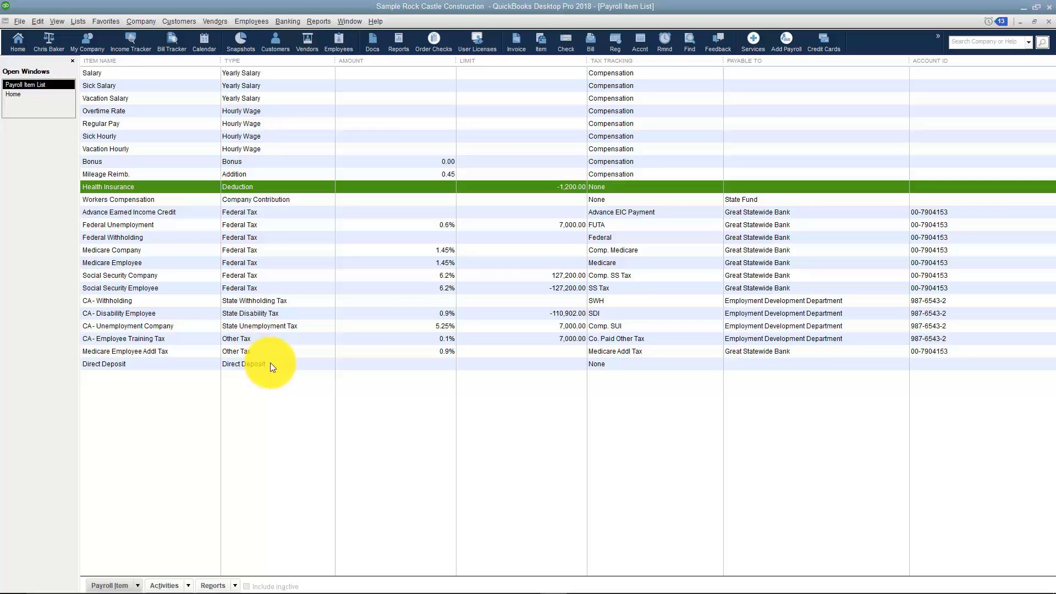
Start a new payroll item of type Insurance Benefits from the list's context menu.
right_click(312, 172)
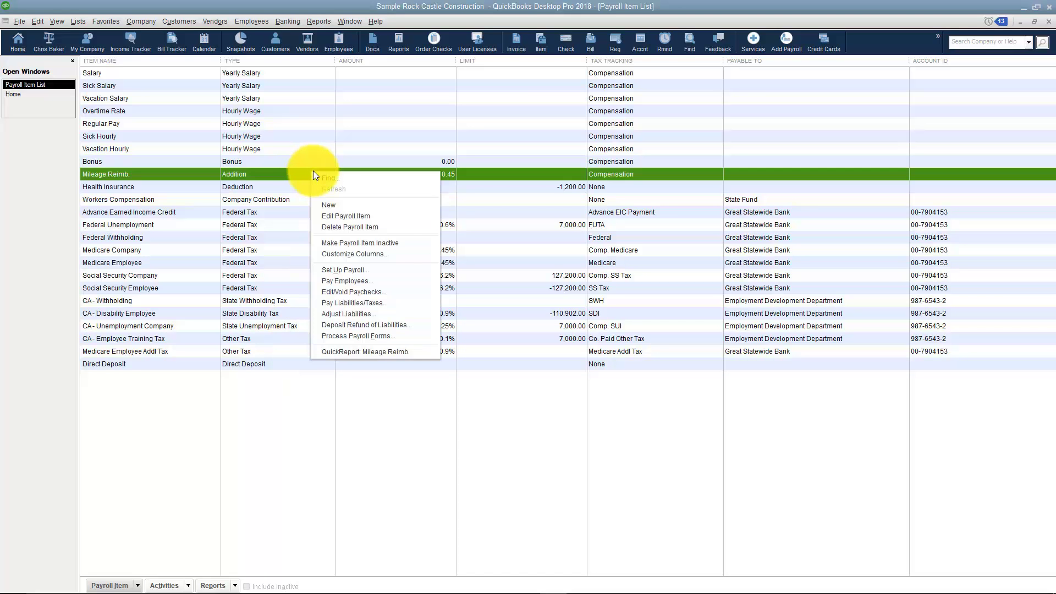
click(333, 202)
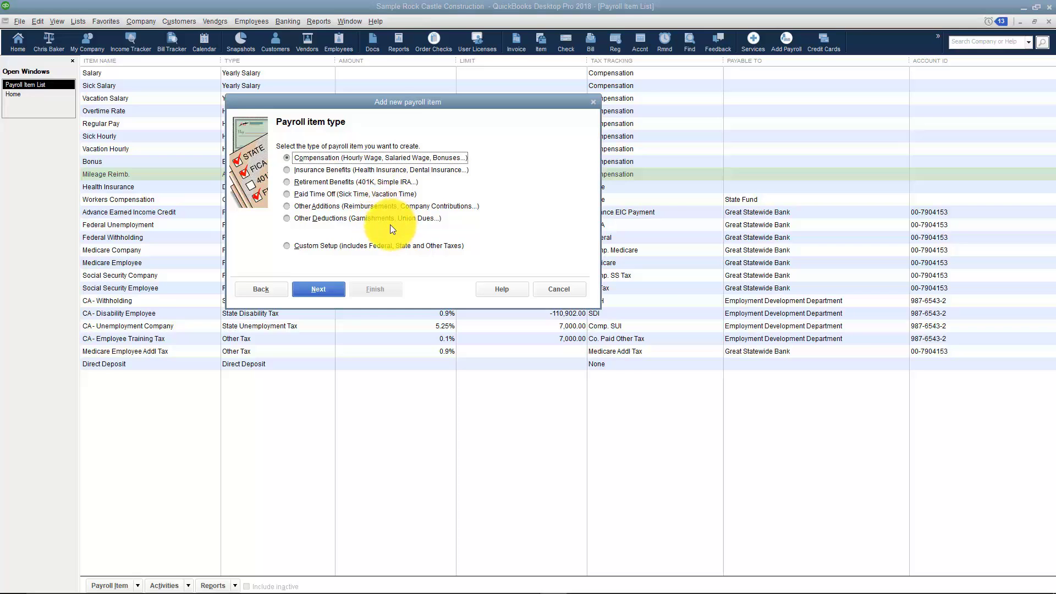
click(288, 172)
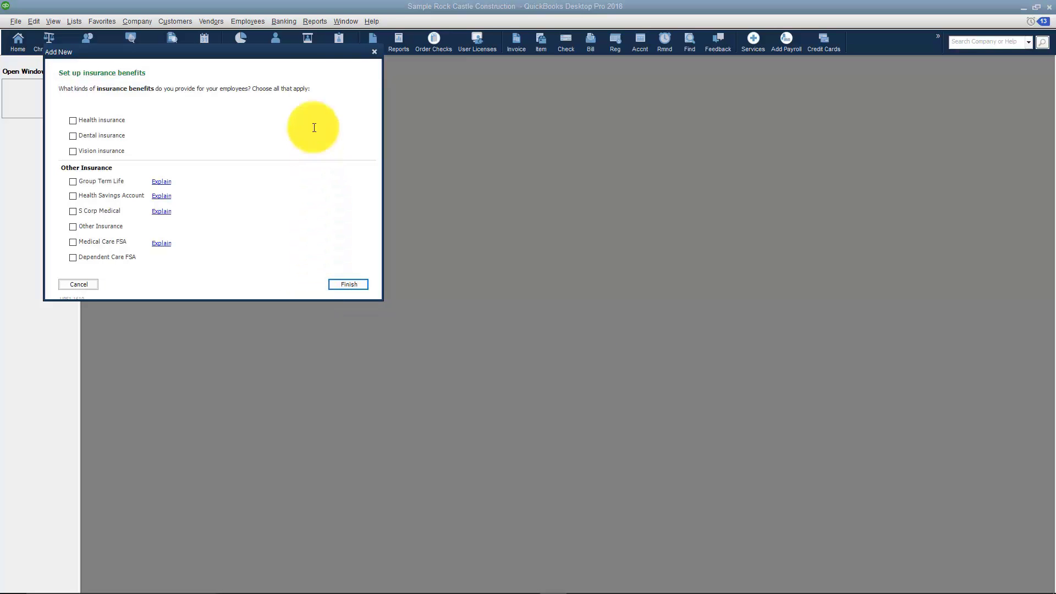
Choose Dental insurance as the benefit and move on, with the company paying all of it.
drag(309, 54, 478, 99)
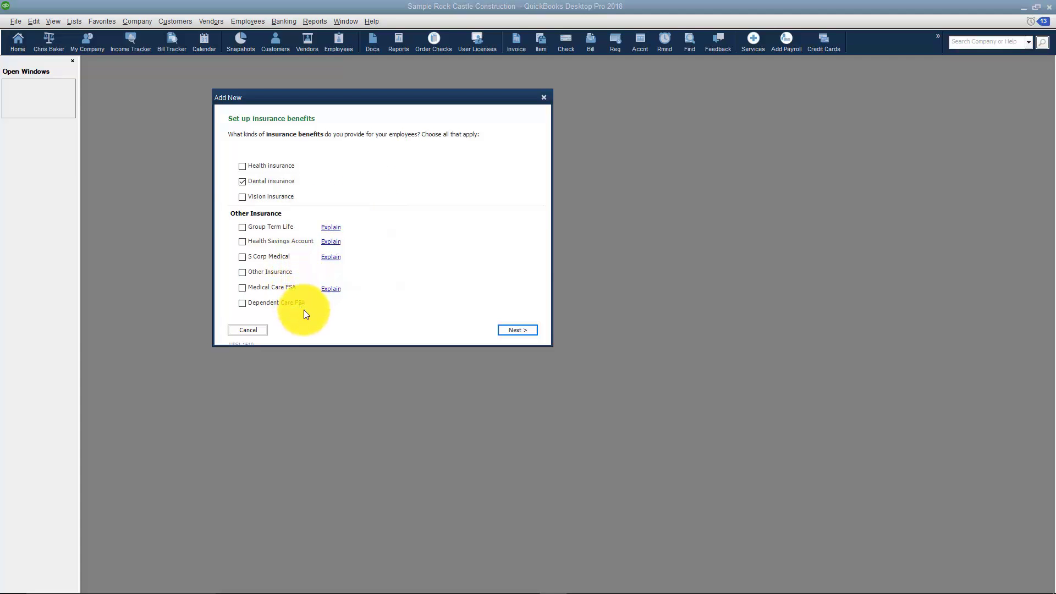
click(508, 330)
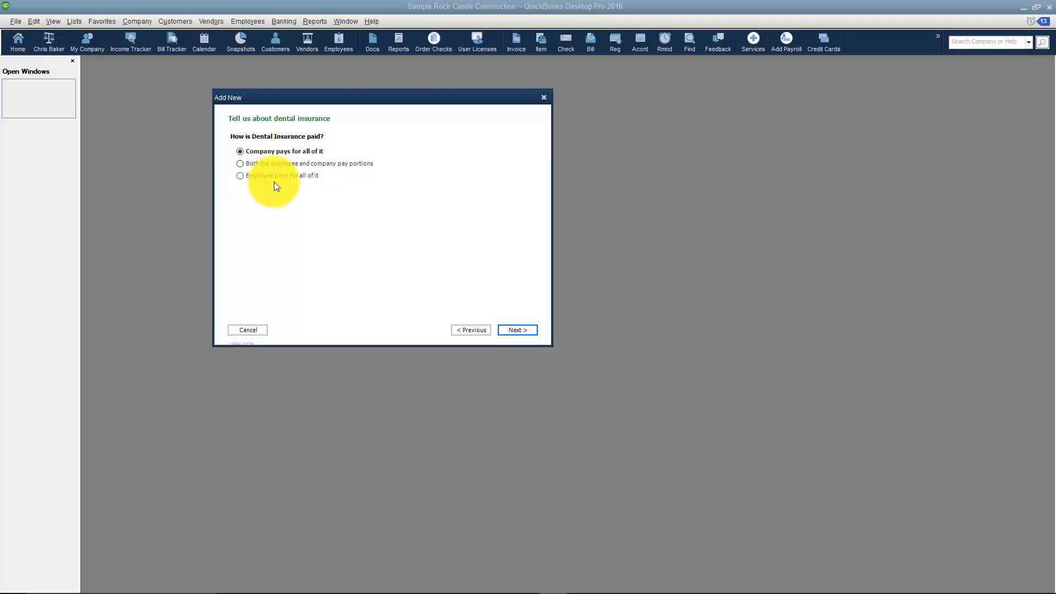
Enter Blue Cross as the dental insurance payee and continue without a regular payment schedule.
click(516, 330)
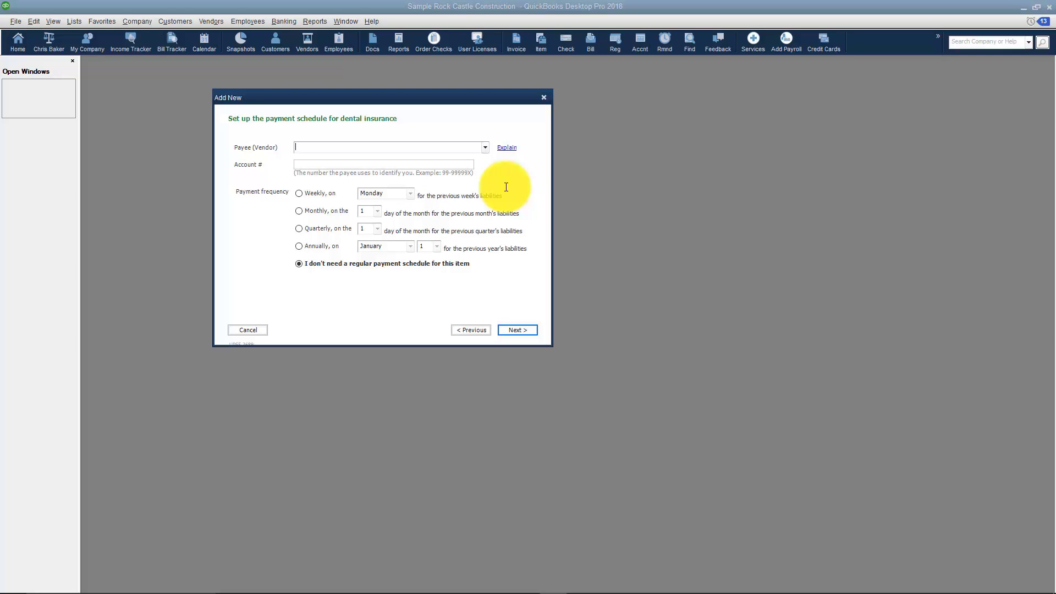
text(Blue Cross)
click(464, 162)
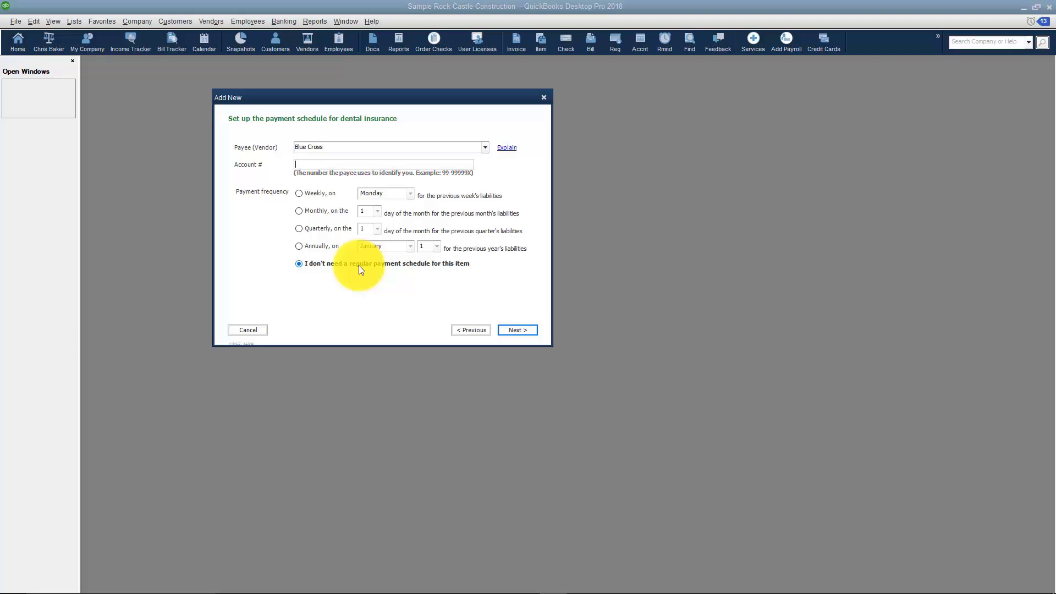
click(517, 330)
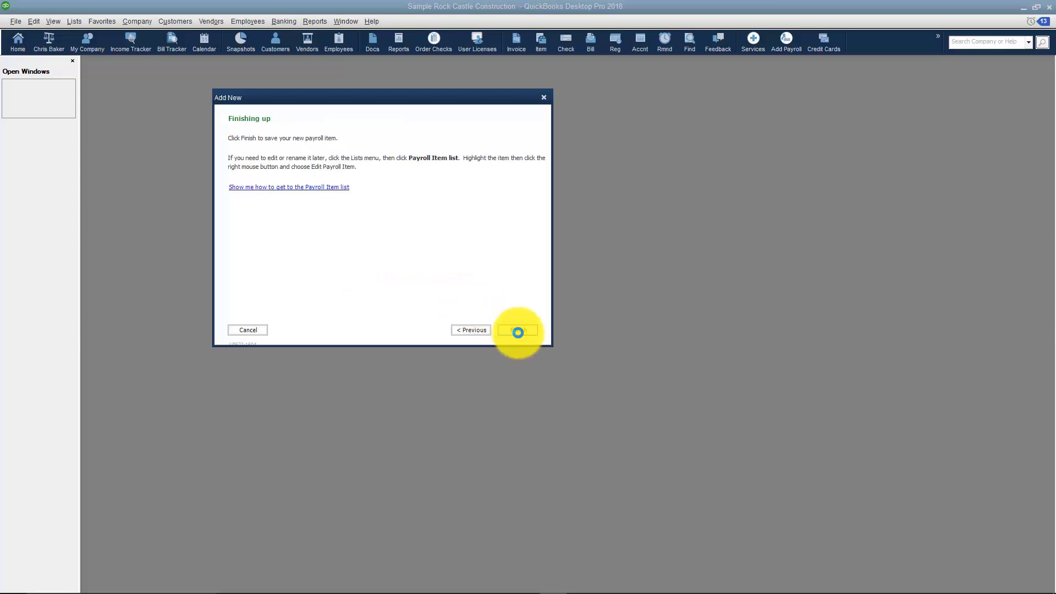
Finish the Dental Insurance (company paid) item, maximize the list and right-click its row.
click(518, 331)
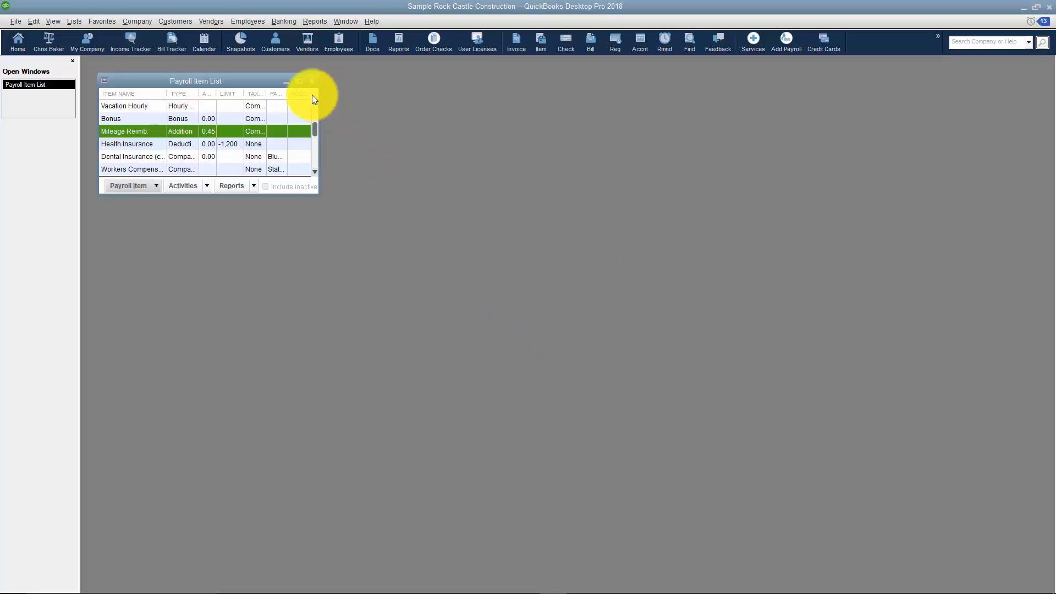
click(299, 82)
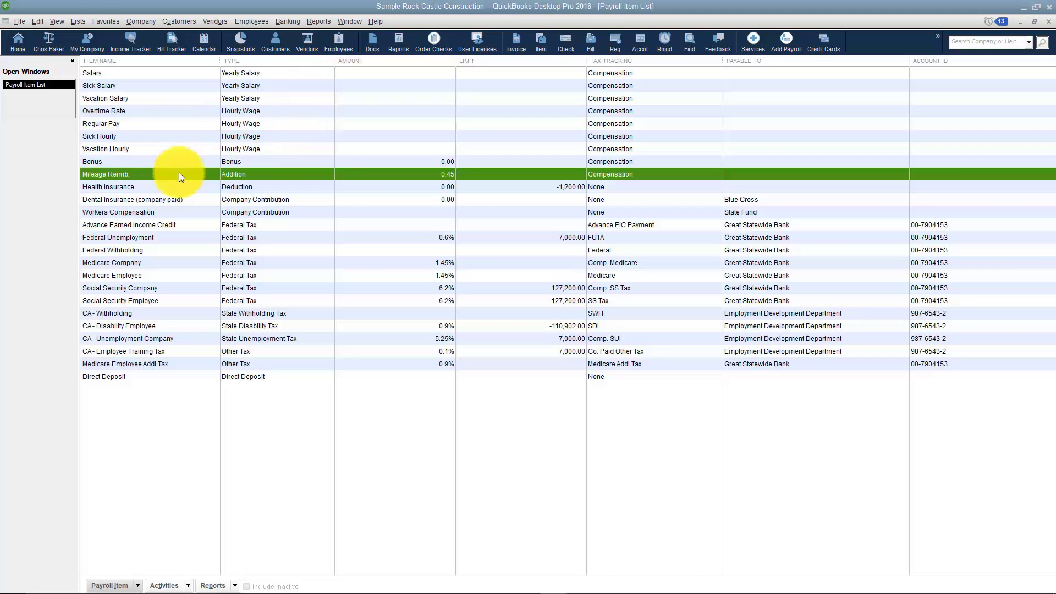
click(127, 201)
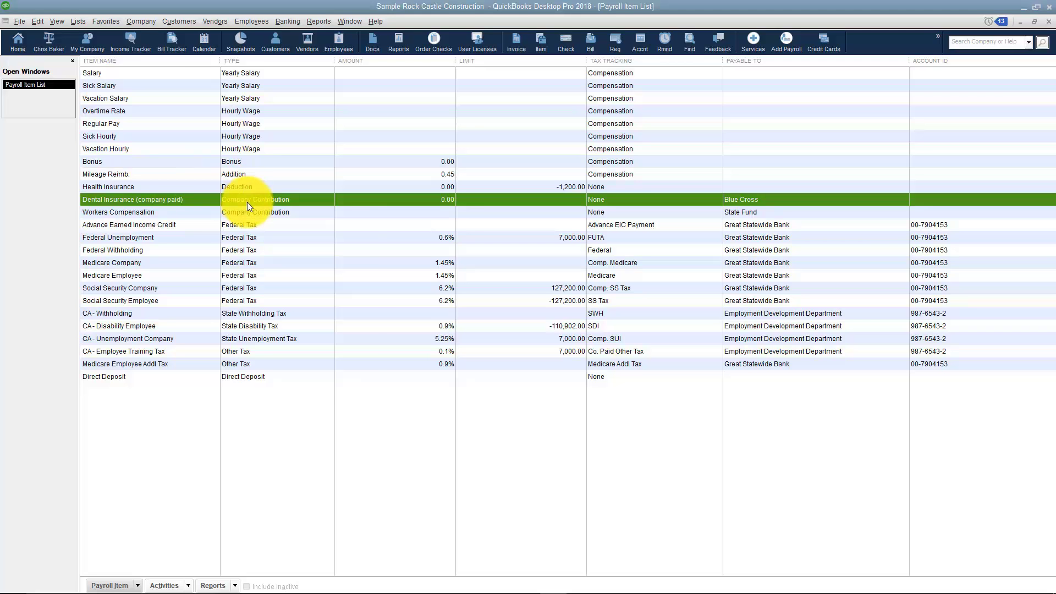
right_click(207, 200)
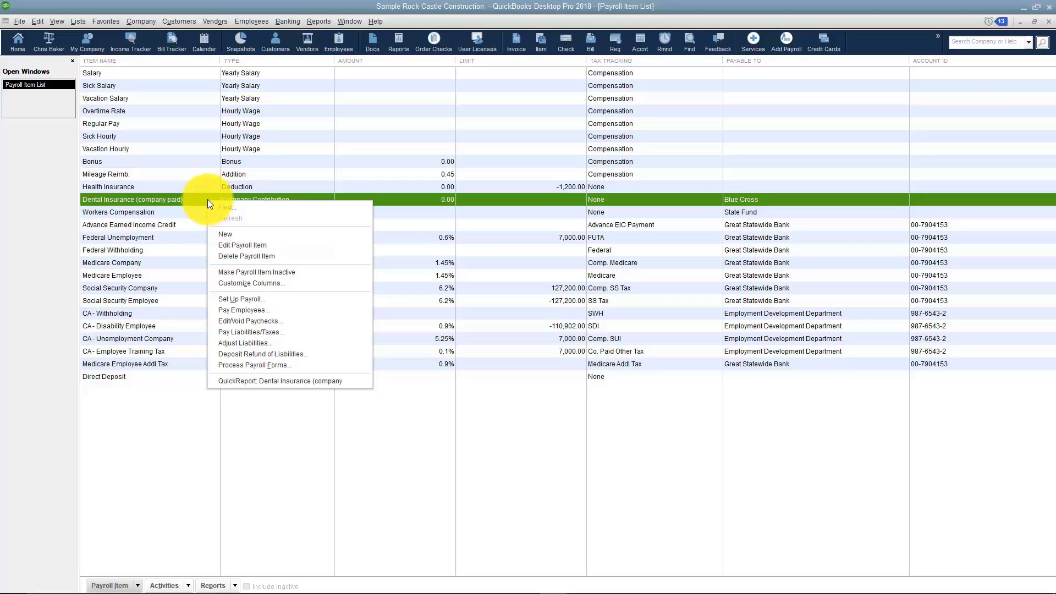
Rename 'Dental Insurance (company paid)' to 'Dental Insurance' and continue to the agency details.
click(227, 245)
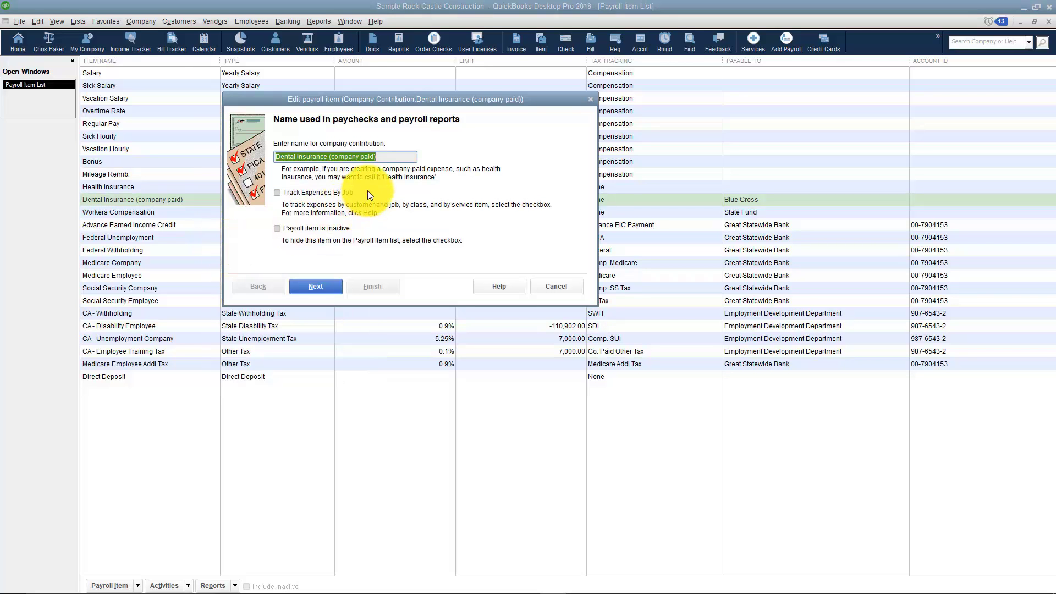
drag(391, 159, 330, 151)
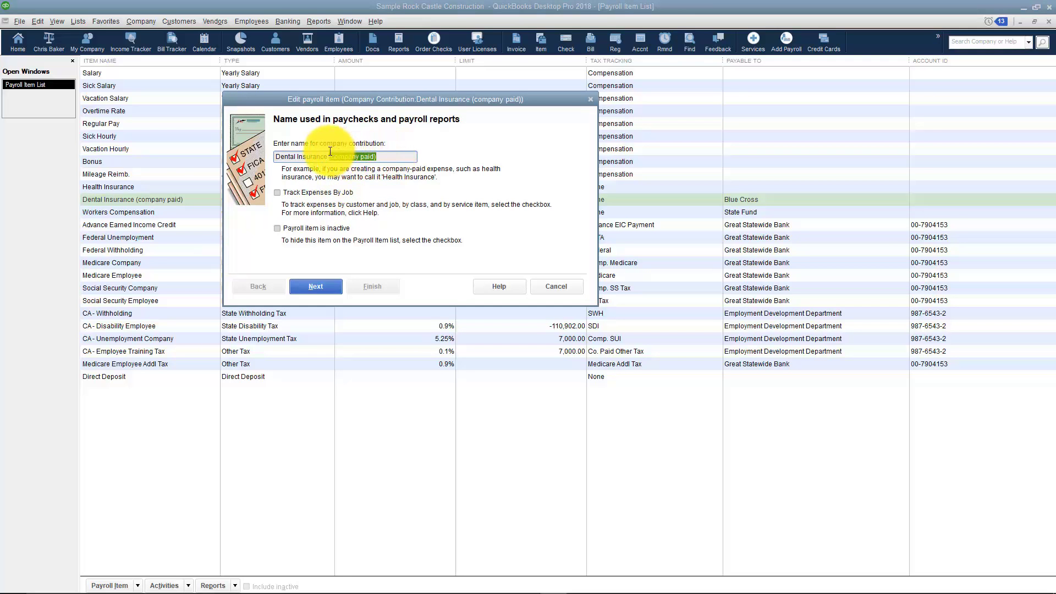
key(BackSpace)
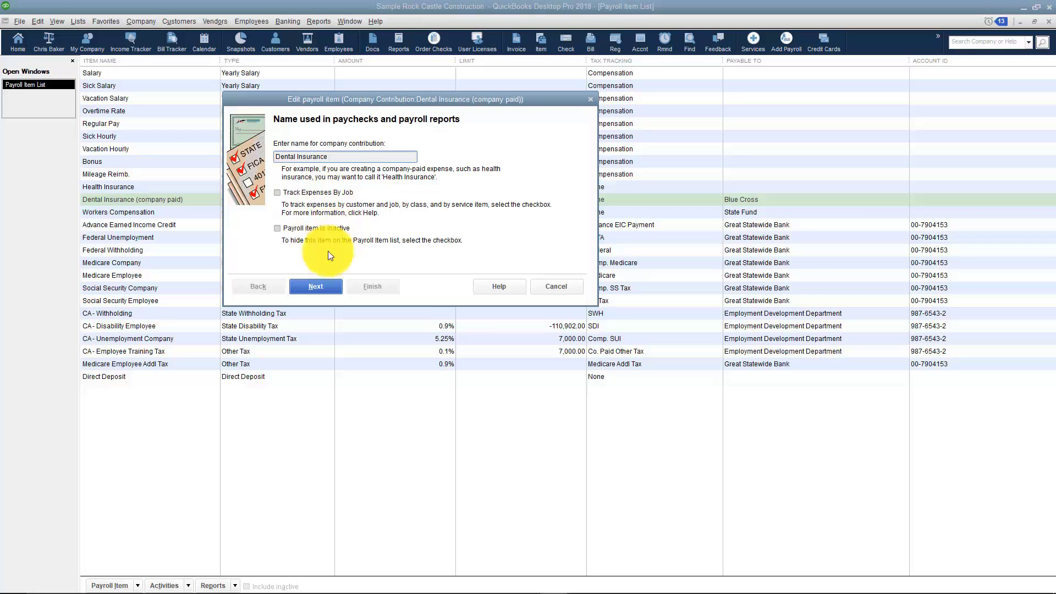
click(324, 290)
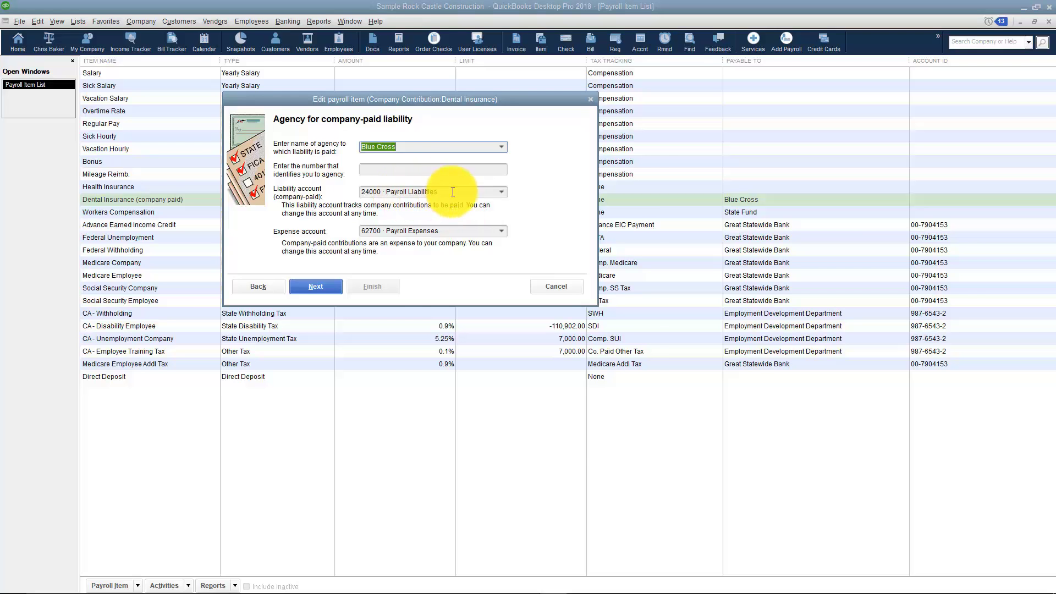
Enter 'Dental Insurance' as a new subaccount of 24000 Payroll Liabilities for the liability account.
click(501, 191)
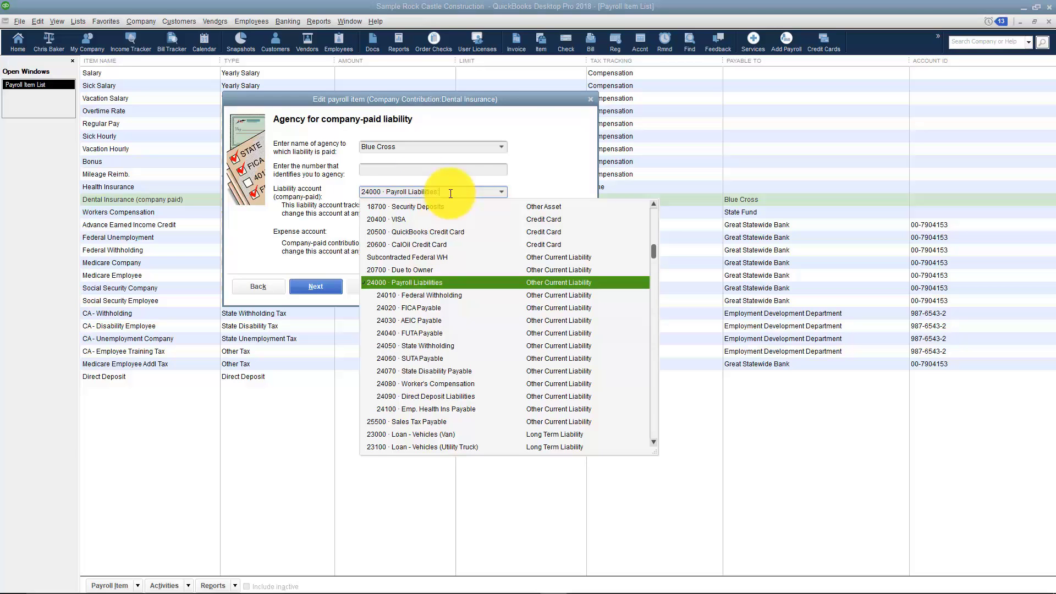
text(Dental Ins)
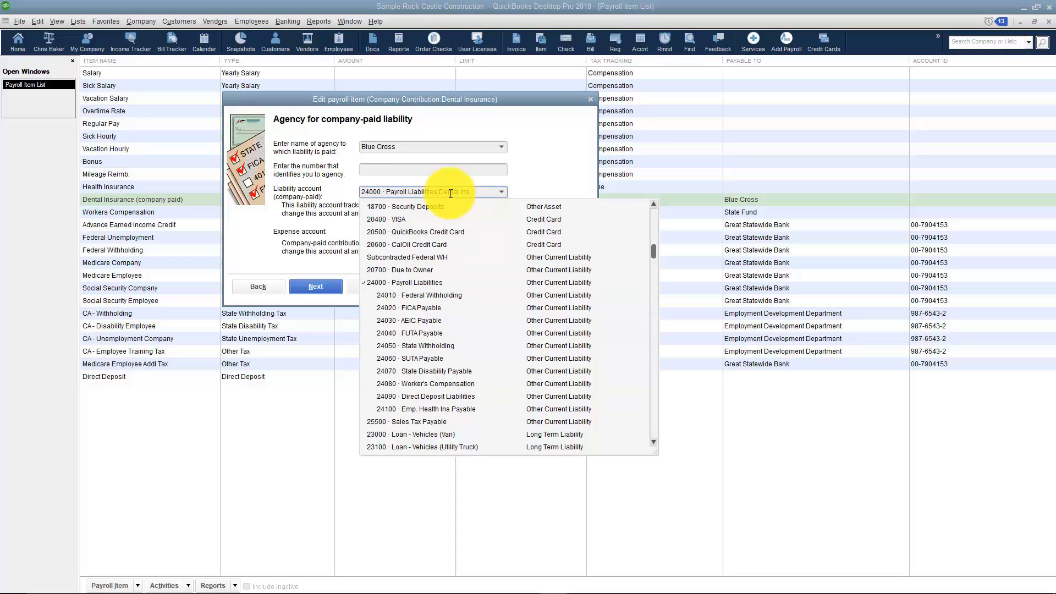
text(urance)
key(Tab)
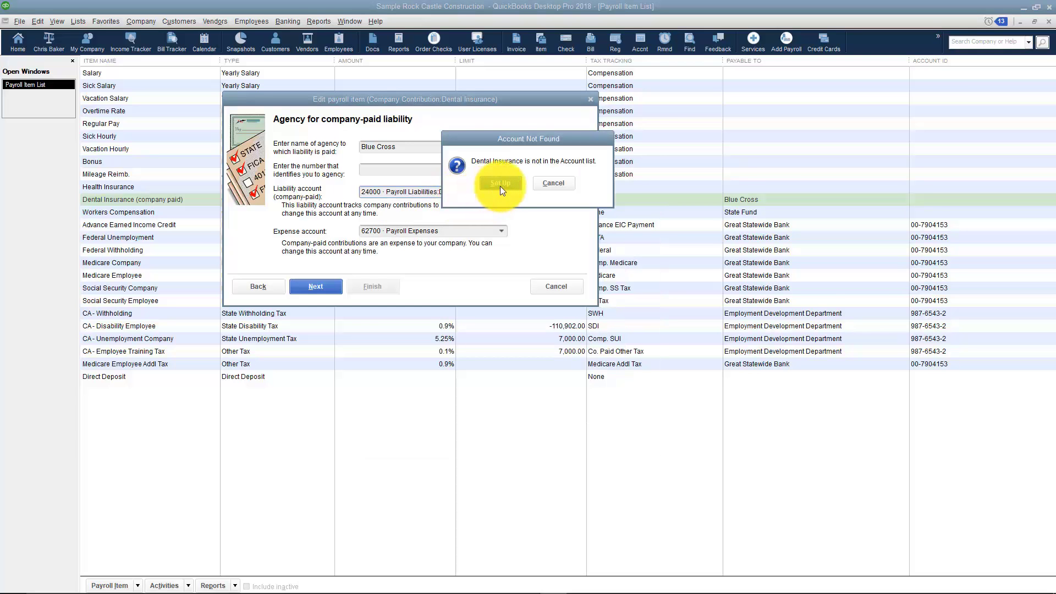
Set up the missing Dental Insurance subaccount of 24000 Payroll Liabilities with its account number and save it.
click(500, 184)
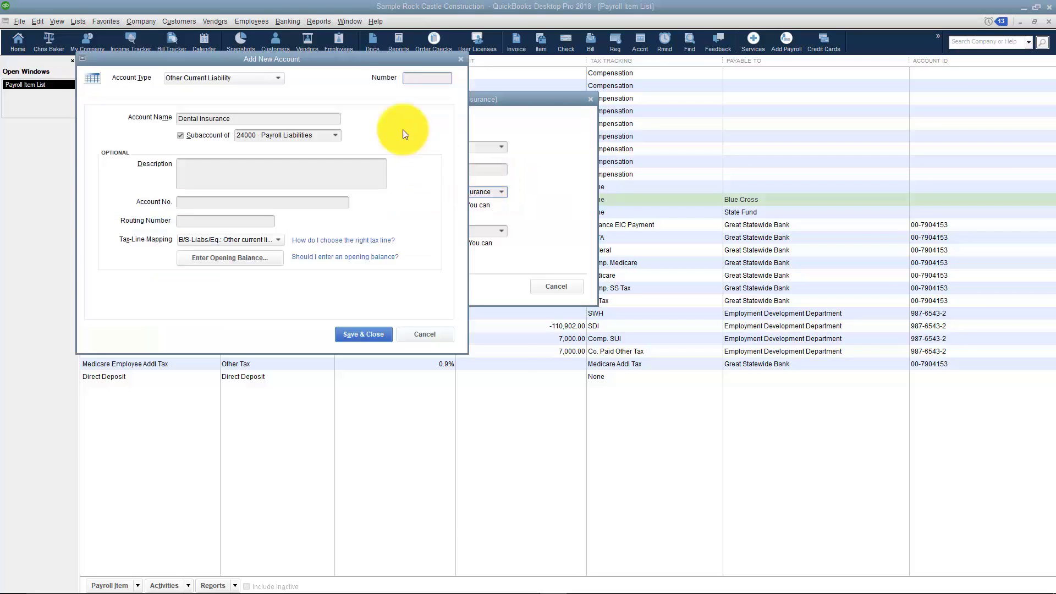
drag(394, 61, 523, 147)
click(545, 168)
text(24100)
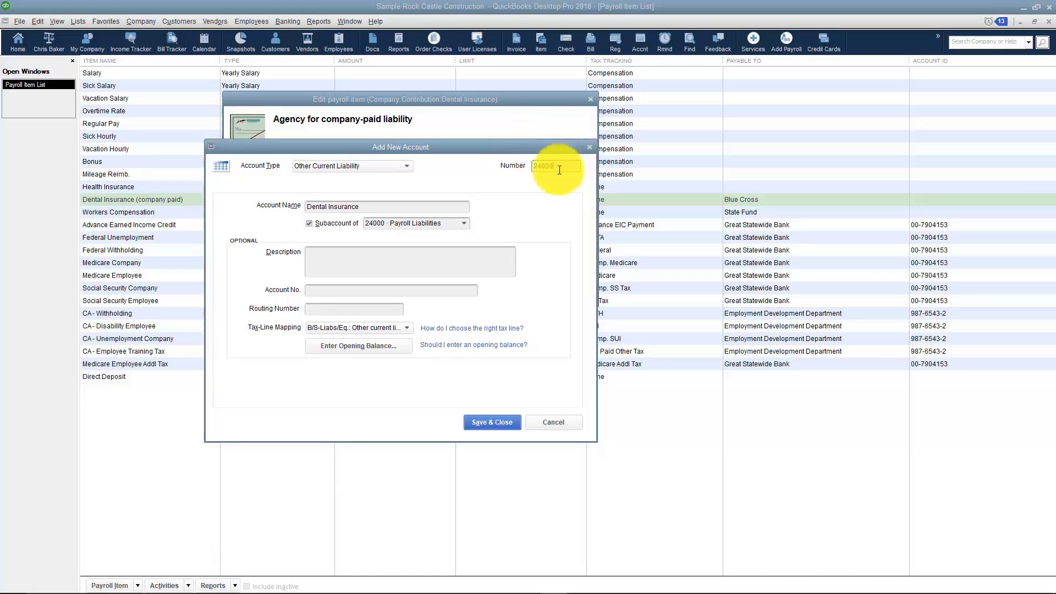
click(400, 206)
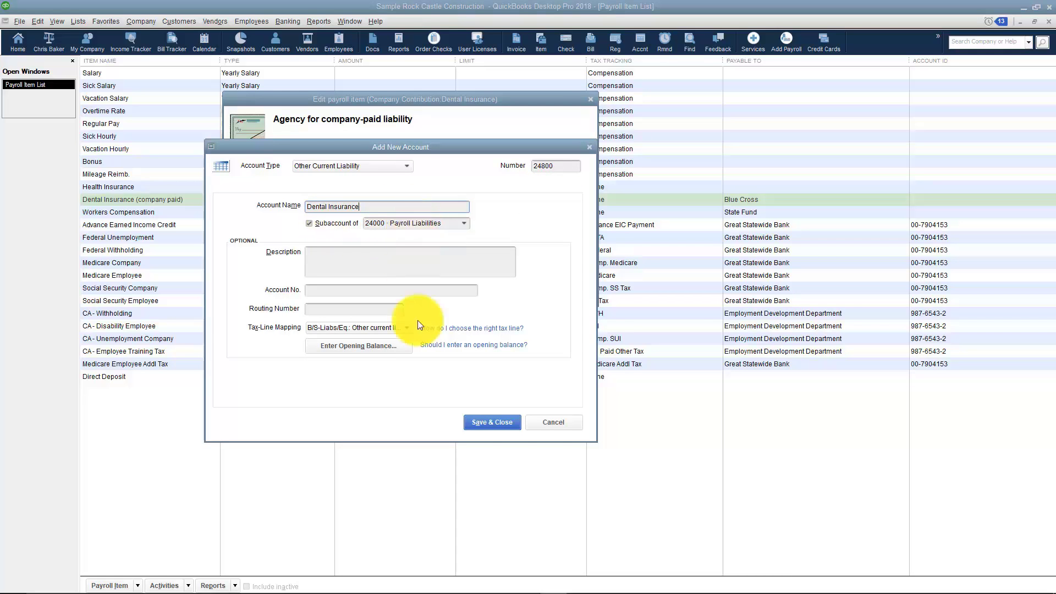
click(475, 427)
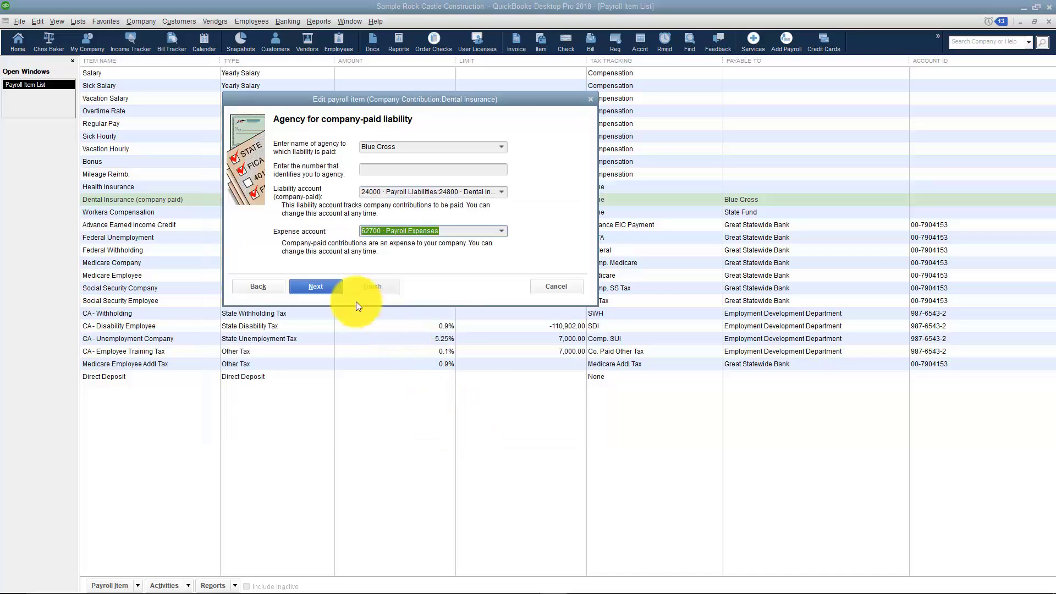
Leave the tax tracking type at None and continue past the Taxes page.
click(333, 286)
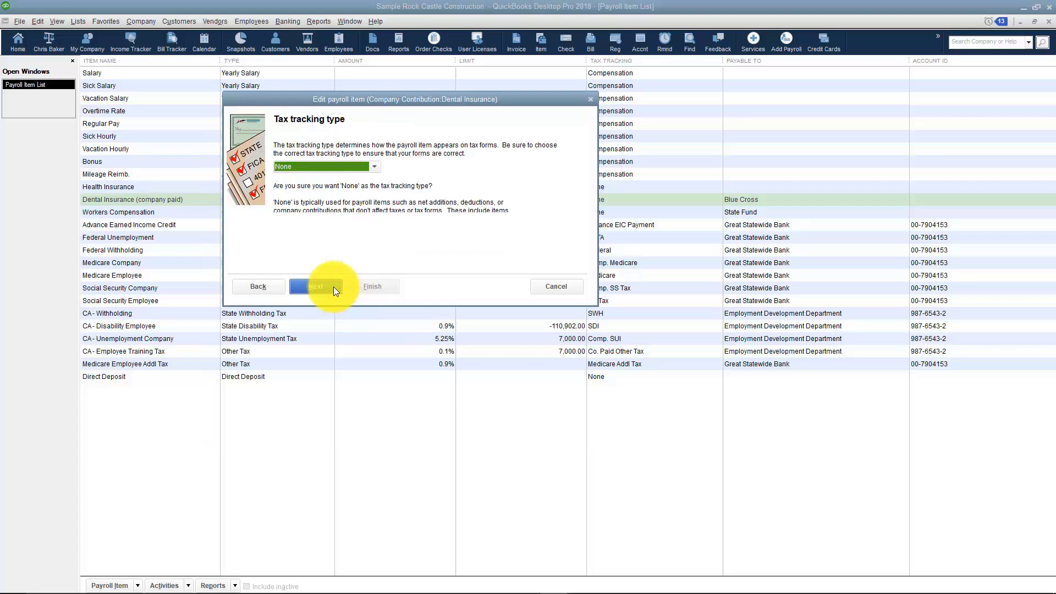
click(375, 168)
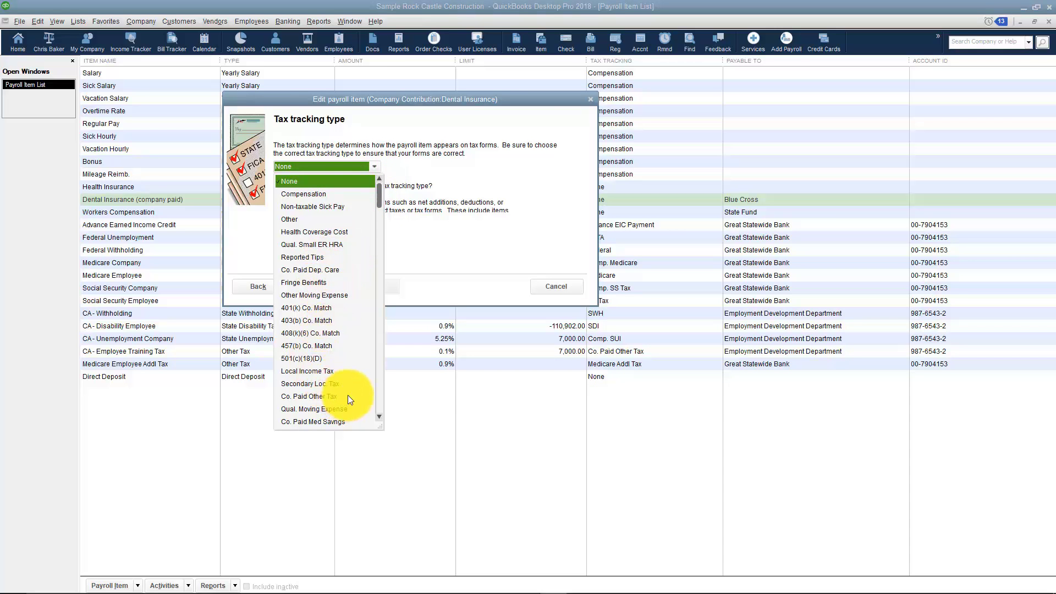
click(421, 255)
click(327, 285)
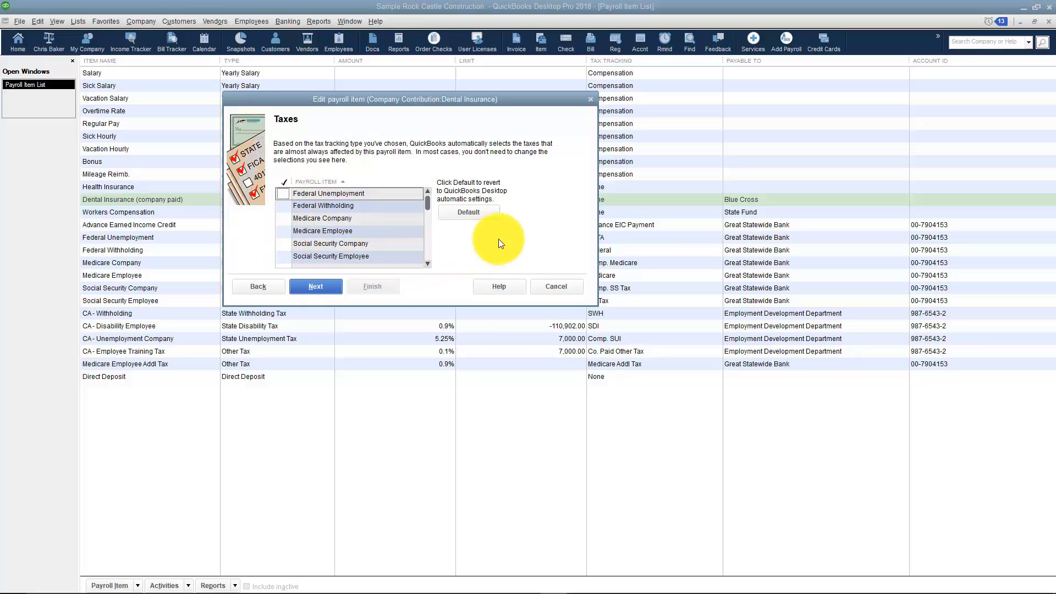
Keep calculation based on neither quantity nor hours, with default rate 0.00 and no limit.
click(324, 288)
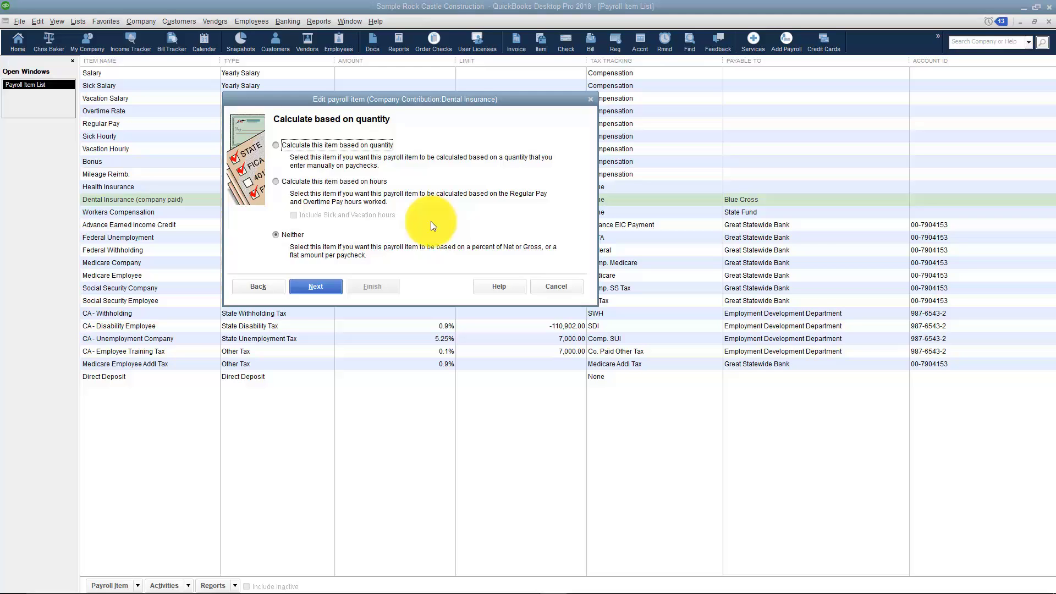
click(336, 289)
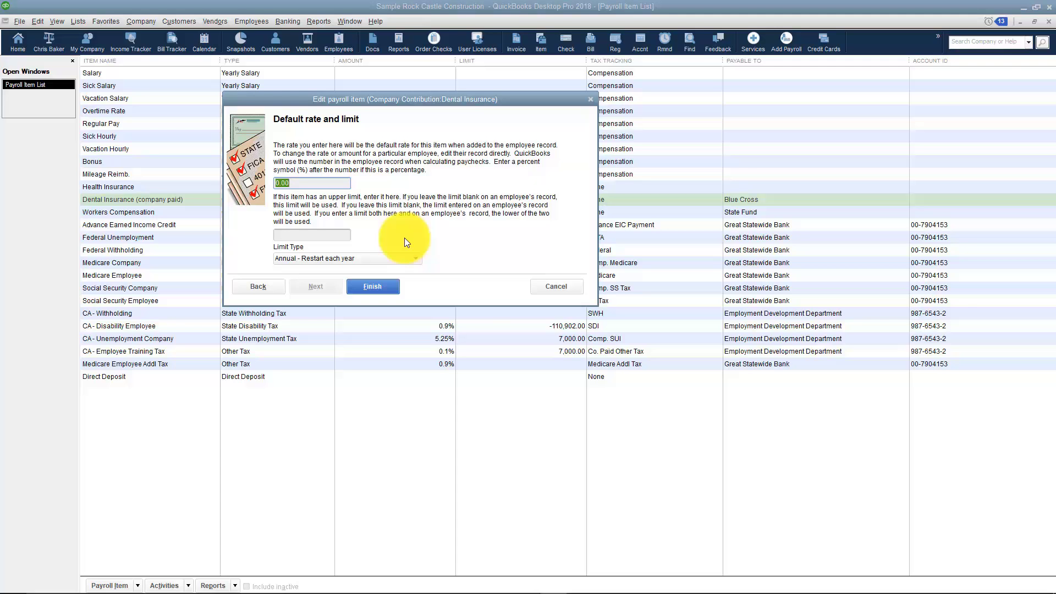
click(320, 238)
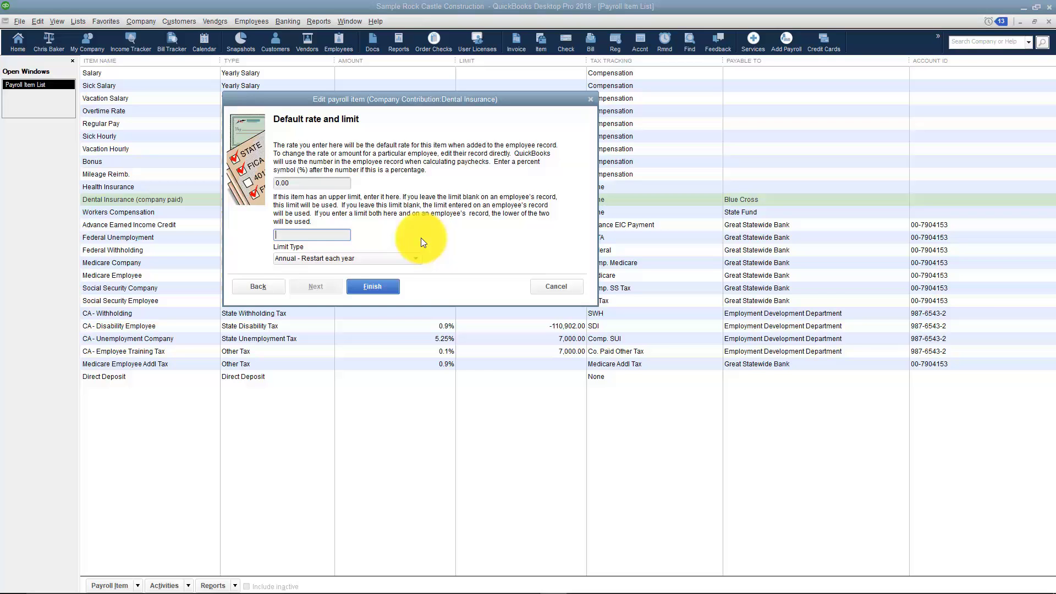
Save the Dental Insurance company contribution item and confirm it lists 0.00 payable to Blue Cross.
click(381, 290)
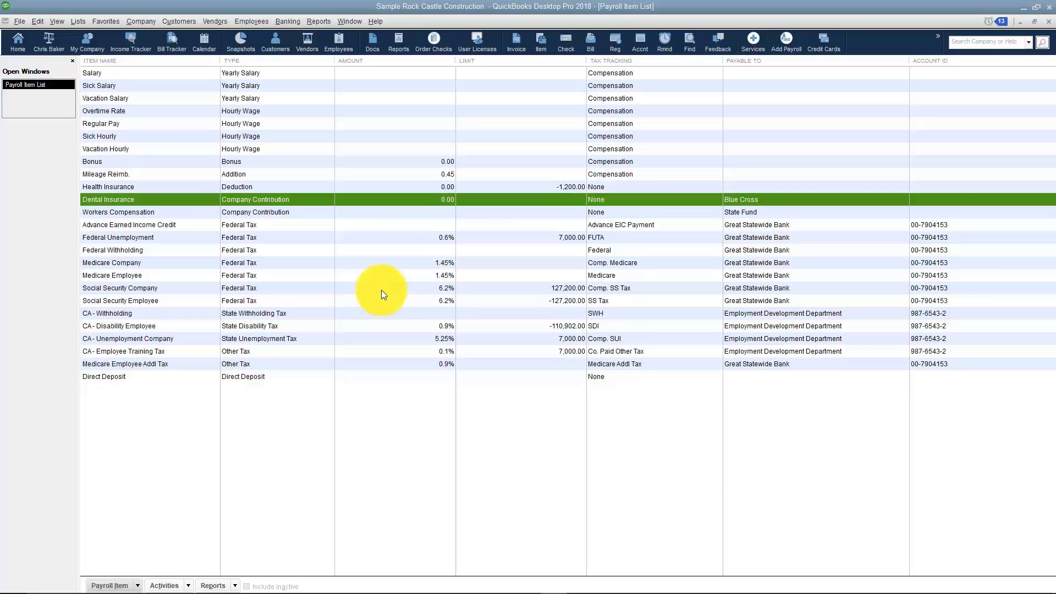
right_click(167, 200)
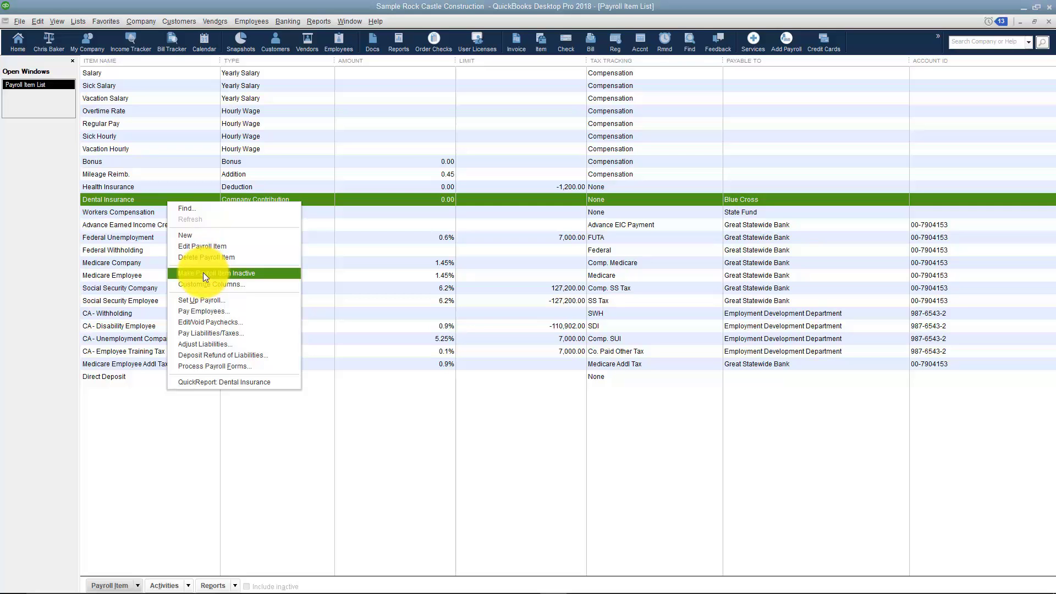
click(200, 193)
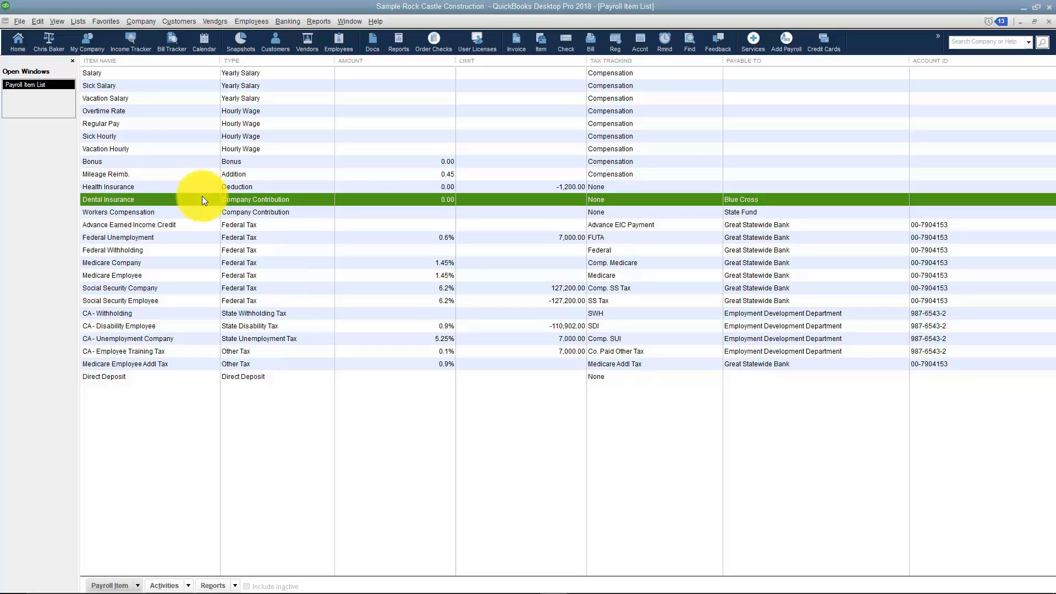